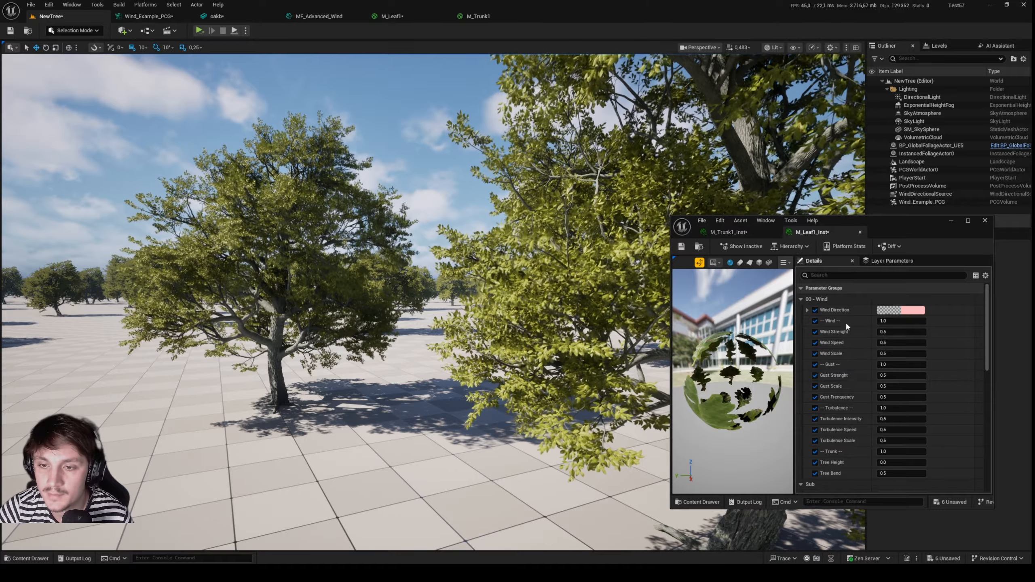
# Compare the wind parameters of the M_Trunk1_Inst and M_Leaf1_Inst material instances alongside the trees in the level.
pyautogui.moveTo(898, 227); pyautogui.dragTo(853, 192)
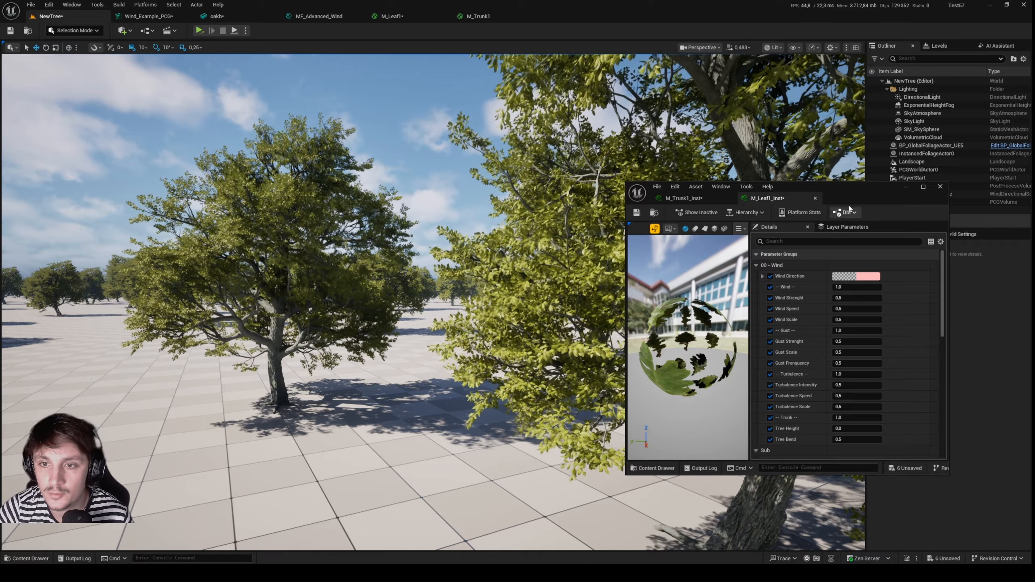
pyautogui.moveTo(688, 193); pyautogui.dragTo(700, 206)
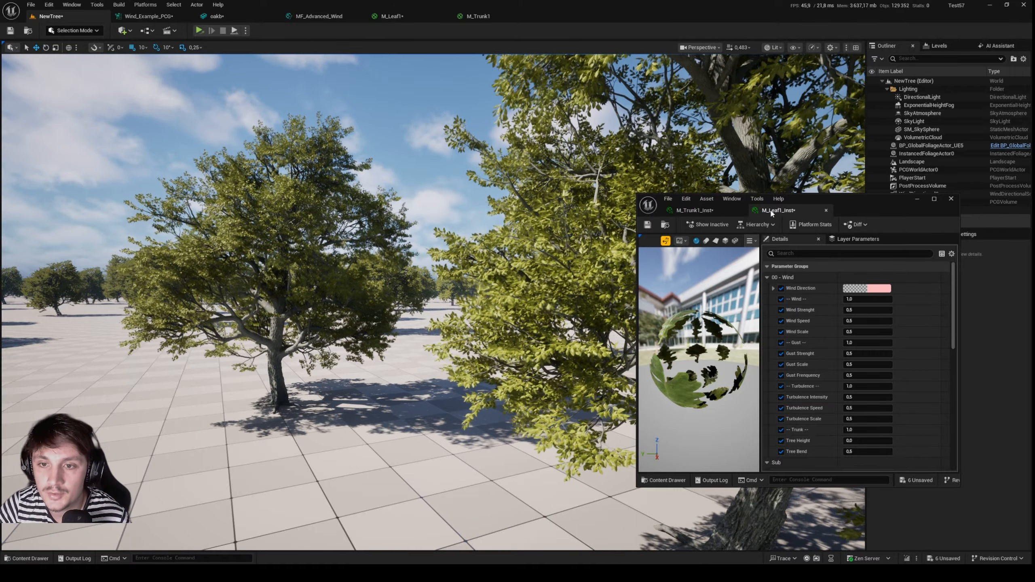
pyautogui.click(693, 211)
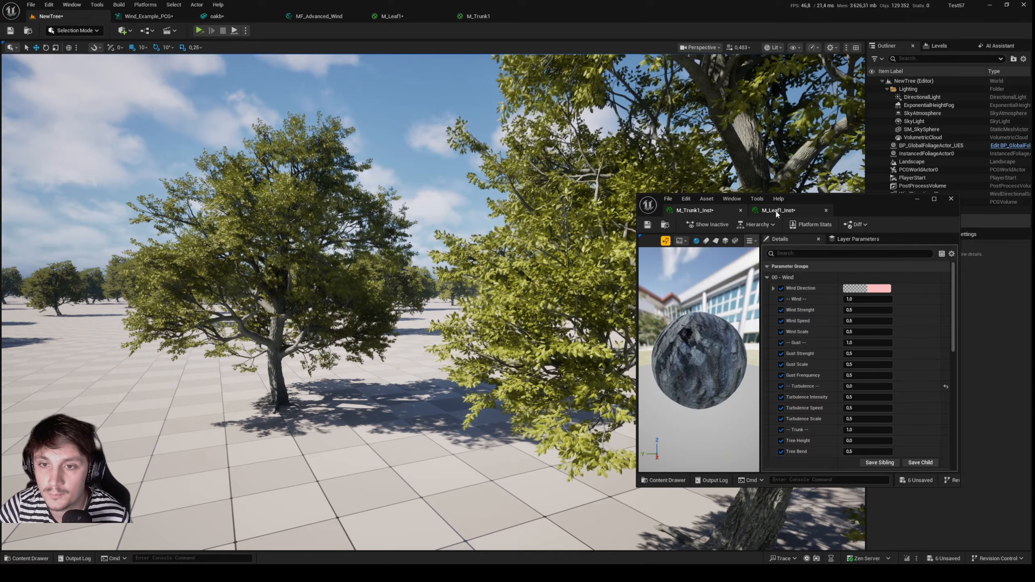
pyautogui.click(776, 212)
pyautogui.press('w')
pyautogui.moveTo(529, 245); pyautogui.dragTo(566, 232, button='right')
pyautogui.press('w')
pyautogui.scroll(-1, 612, 338)
pyautogui.press('s')
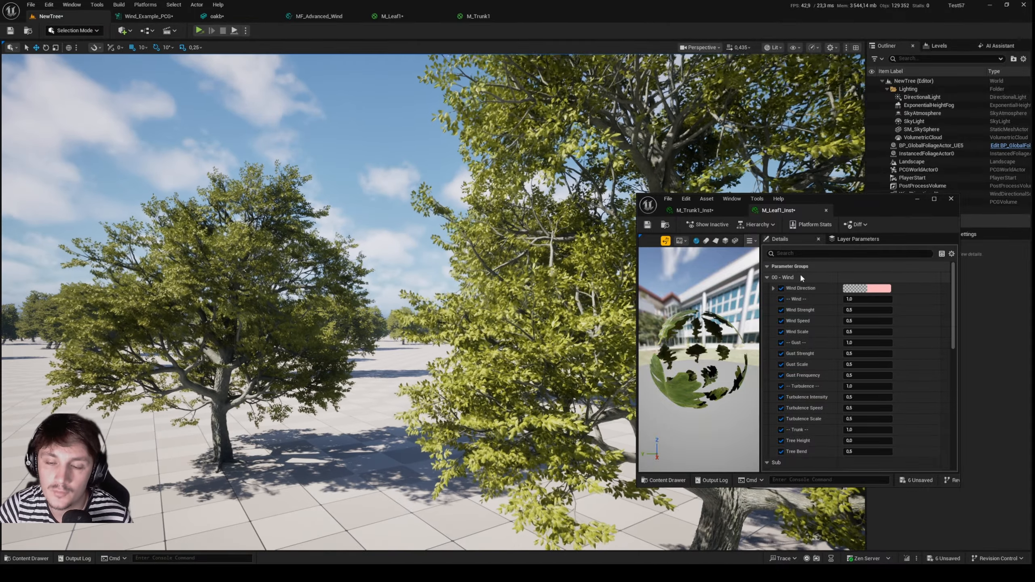
# Look up the copy and paste options for all properties in the 00 - Wind group in both M_Leaf1_Inst and M_Trunk1_Inst.
pyautogui.rightClick(800, 274)
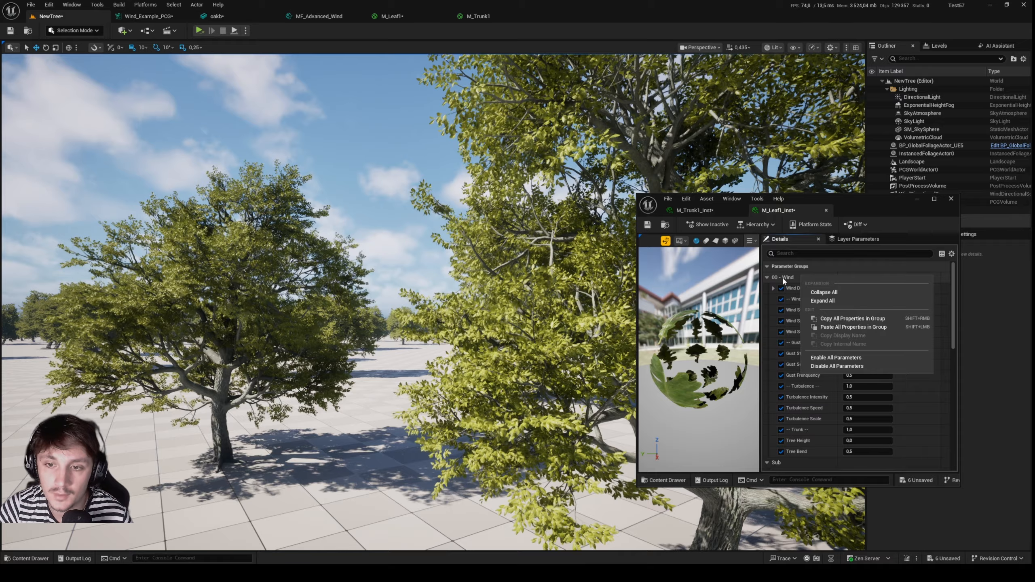
pyautogui.rightClick(791, 275)
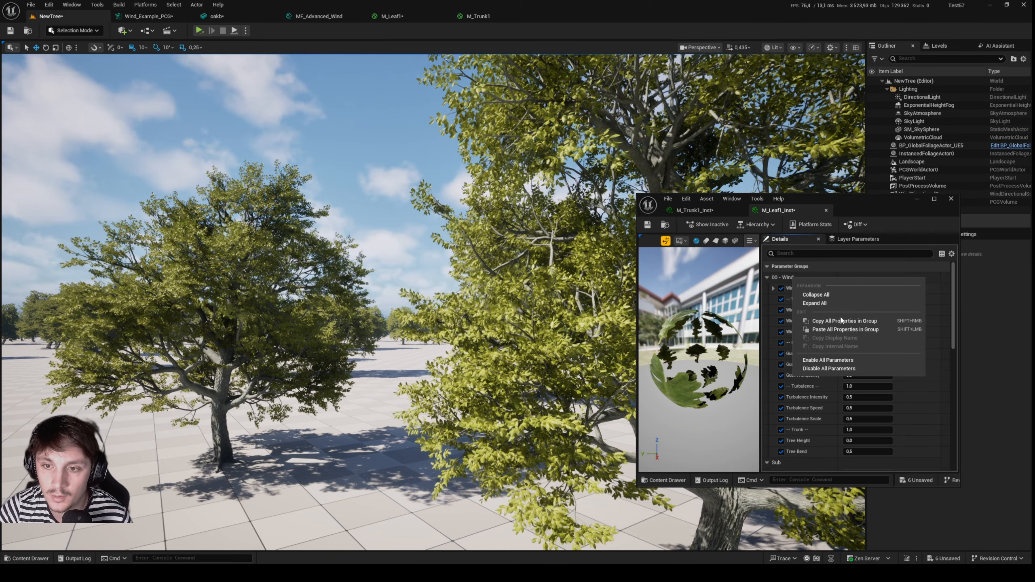
pyautogui.click(694, 210)
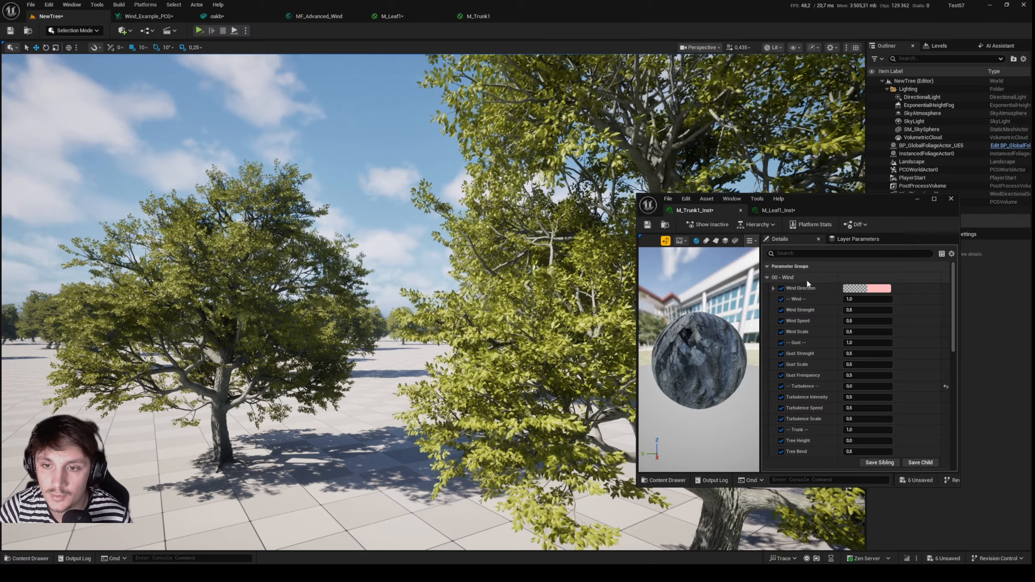
pyautogui.rightClick(807, 281)
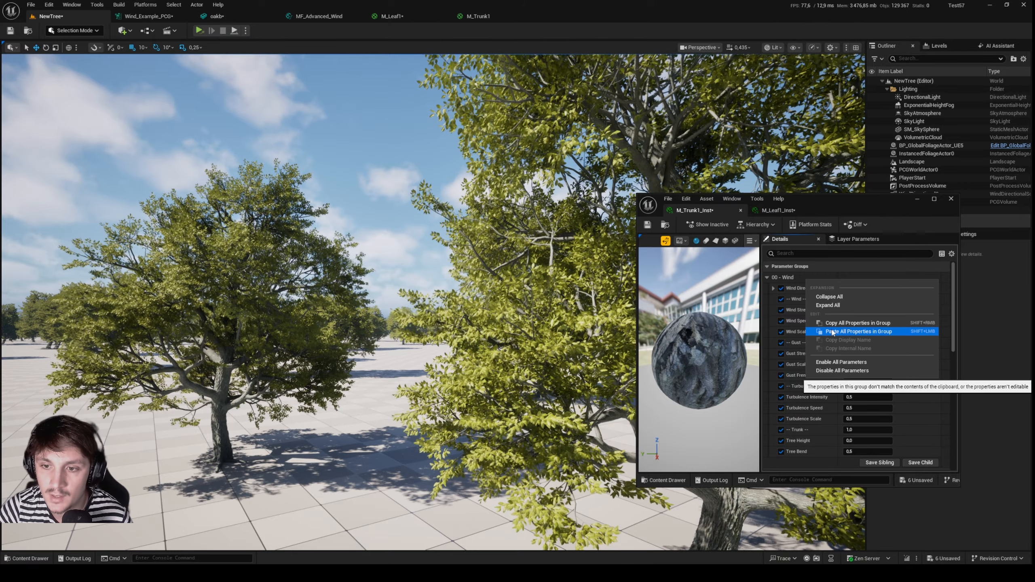
pyautogui.click(777, 210)
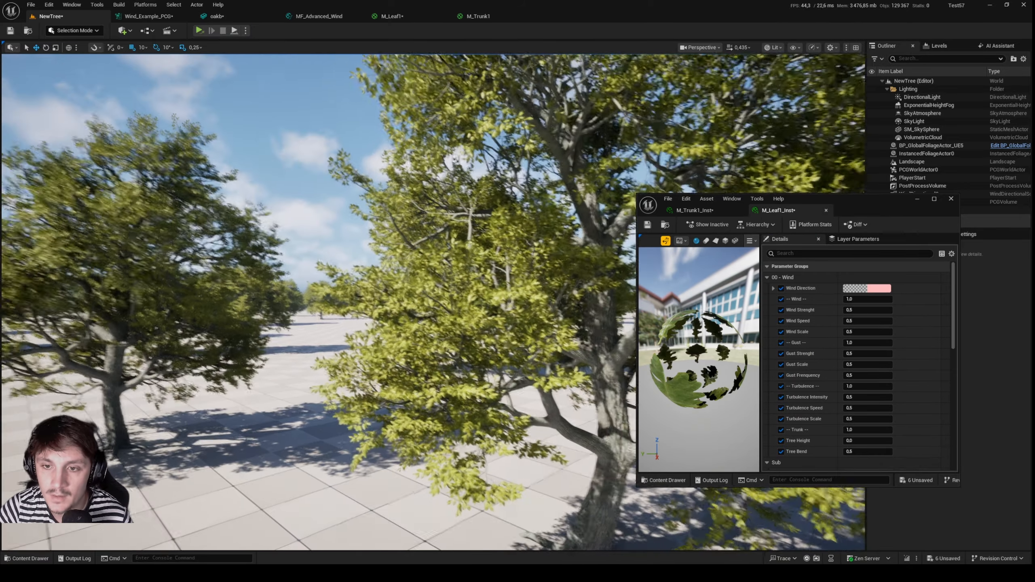
# Examine the R, G, B and A channels of Wind Direction in M_Leaf1_Inst.
pyautogui.click(792, 289)
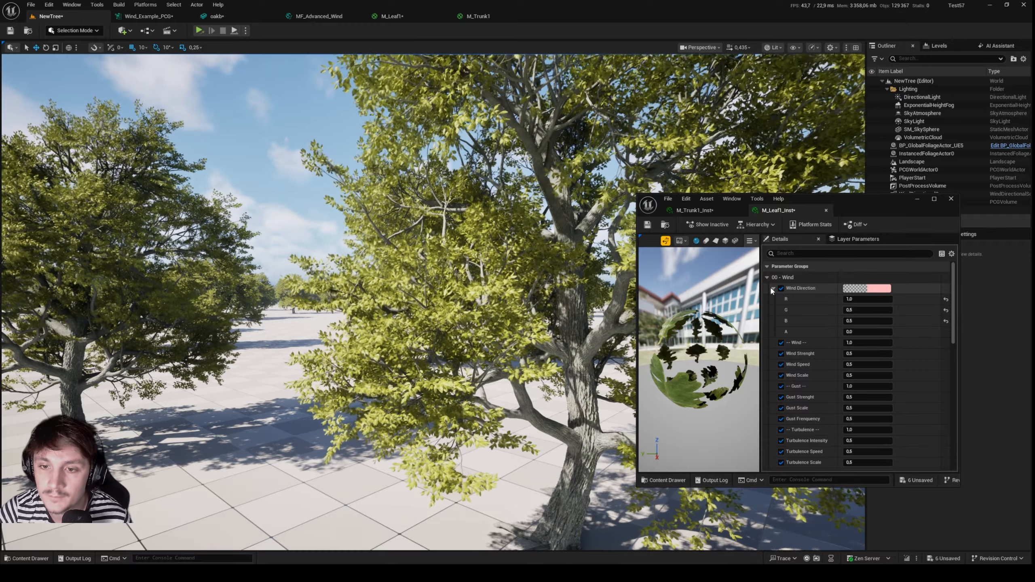
pyautogui.click(773, 288)
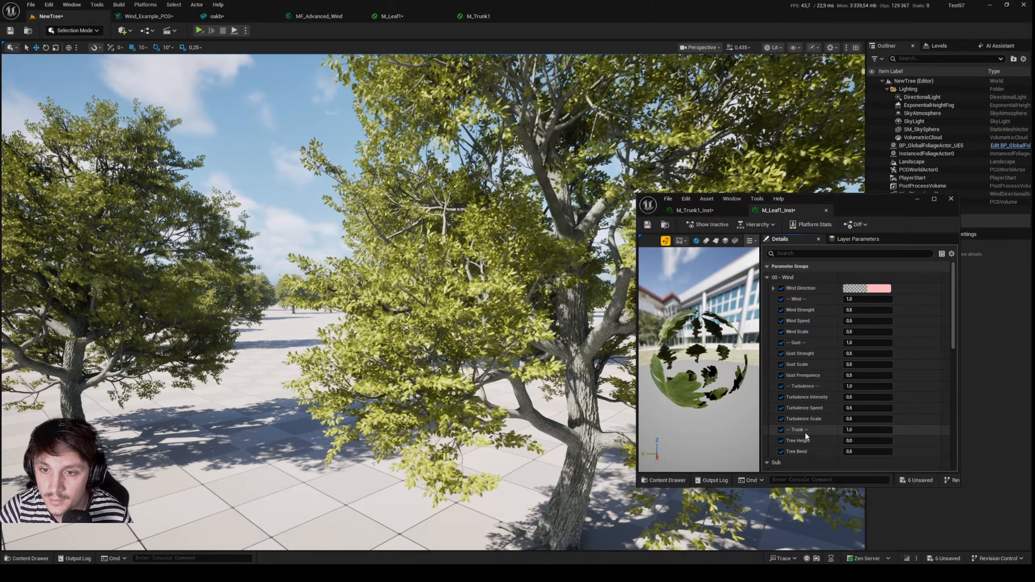
# Set the Gust, Turbulence and Trunk switches of M_Leaf1_Inst to 0, leaving only the basic wind active.
pyautogui.press('s')
pyautogui.moveTo(562, 322); pyautogui.dragTo(603, 298, button='right')
pyautogui.press('w')
pyautogui.press('a')
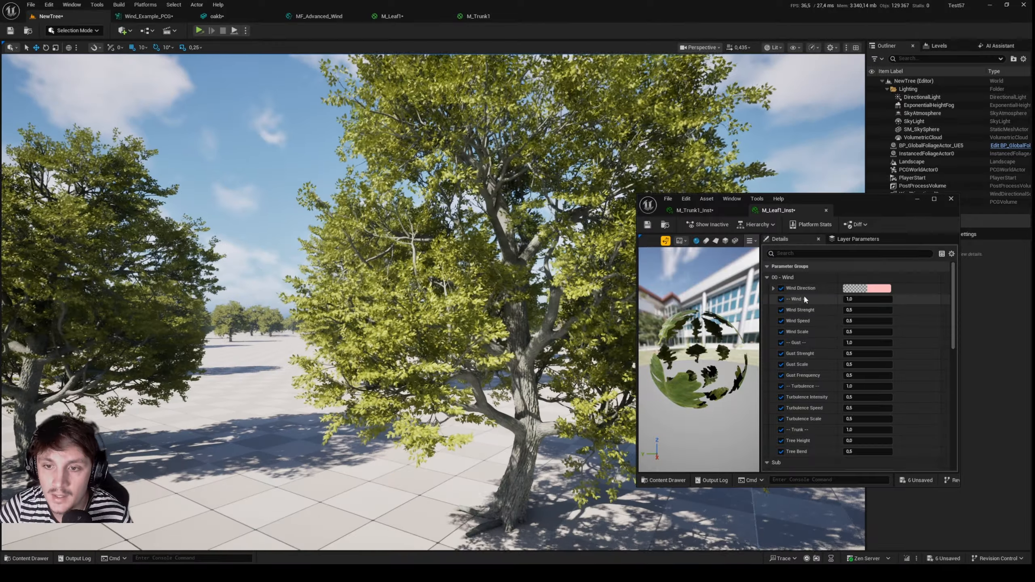
pyautogui.click(862, 344)
pyautogui.write('0')
pyautogui.press('Return')
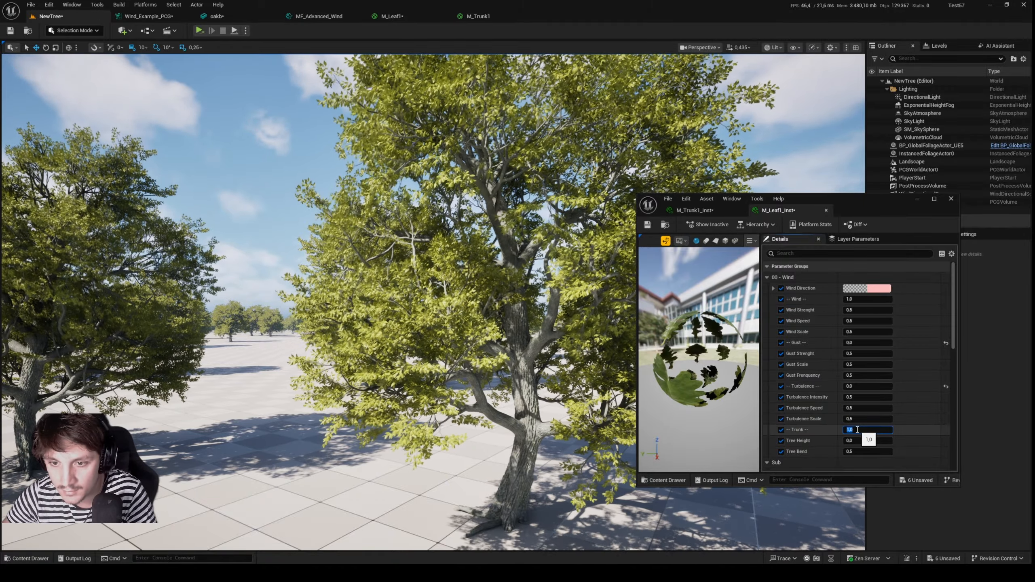
pyautogui.press('Return')
pyautogui.moveTo(693, 155); pyautogui.dragTo(827, 123, button='right')
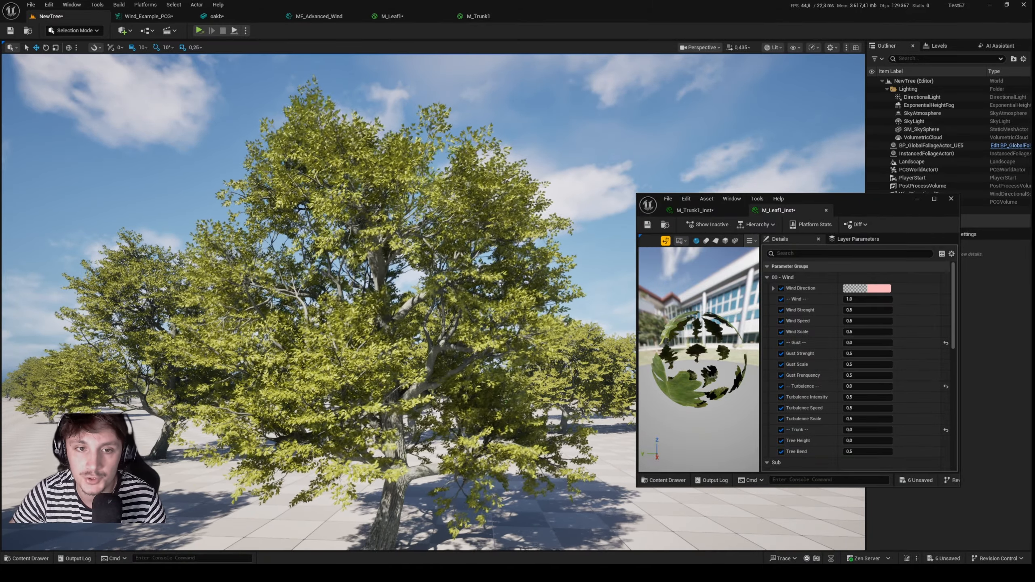
# Try different Wind Scale values on M_Leaf1_Inst, including about 0.09, and restore the parameter to 0.5.
pyautogui.moveTo(570, 229); pyautogui.dragTo(607, 230, button='right')
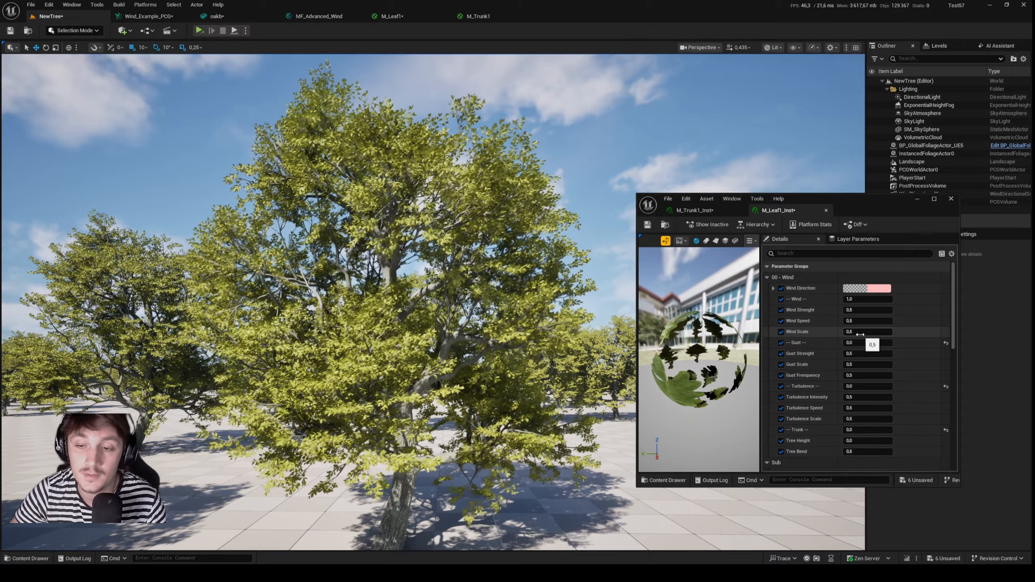
pyautogui.moveTo(857, 333); pyautogui.dragTo(838, 334)
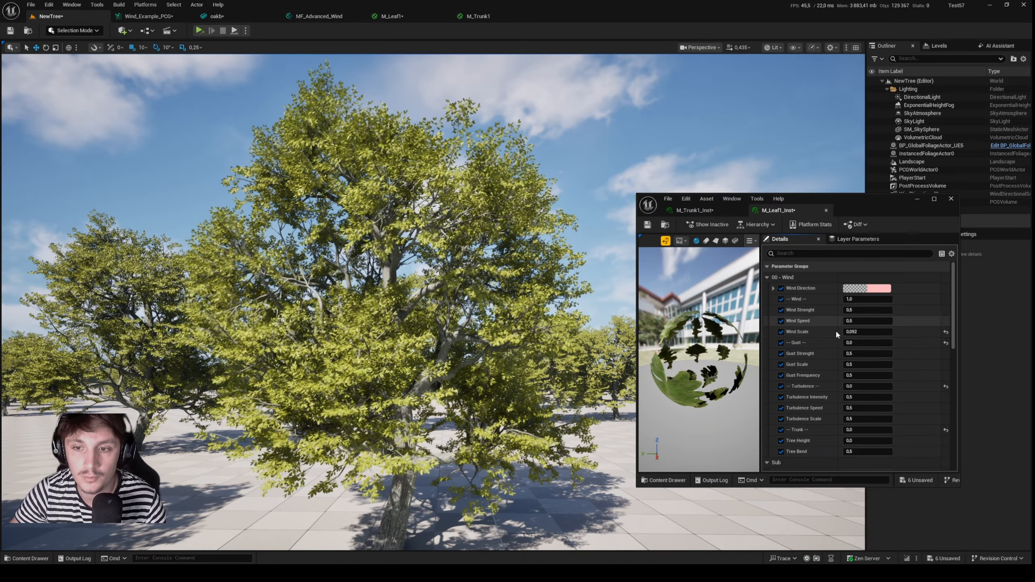
pyautogui.moveTo(852, 333); pyautogui.dragTo(858, 334)
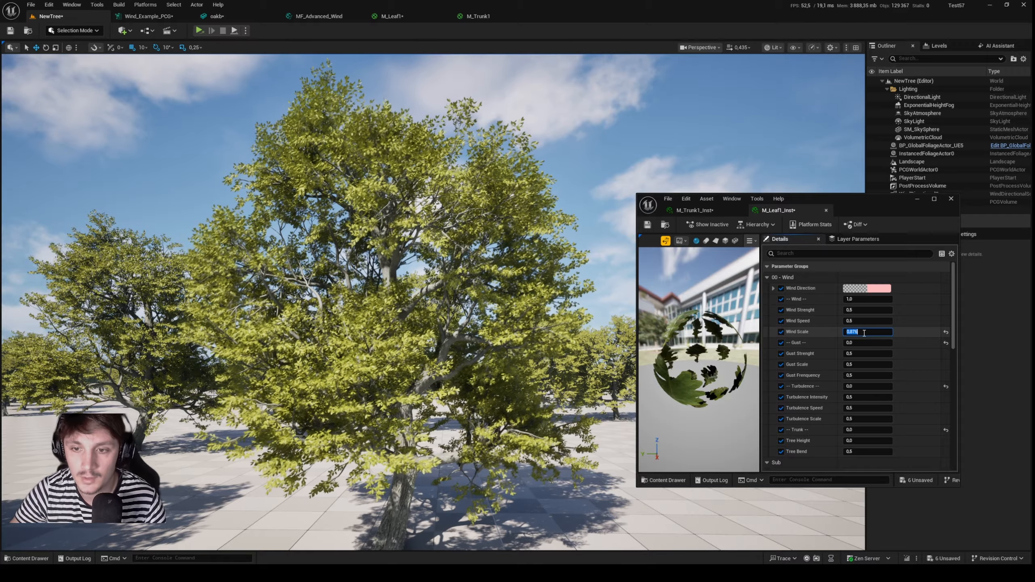
pyautogui.write('0.5')
pyautogui.press('Return')
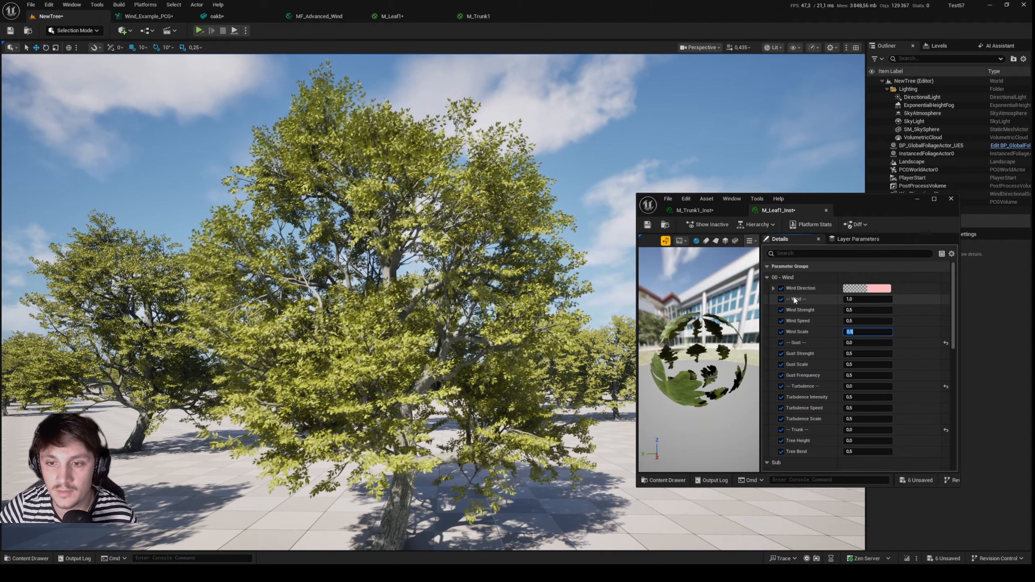
# Set the Wind switch of M_Leaf1_Inst to 0 and its Gust switch to 1.
pyautogui.click(796, 301)
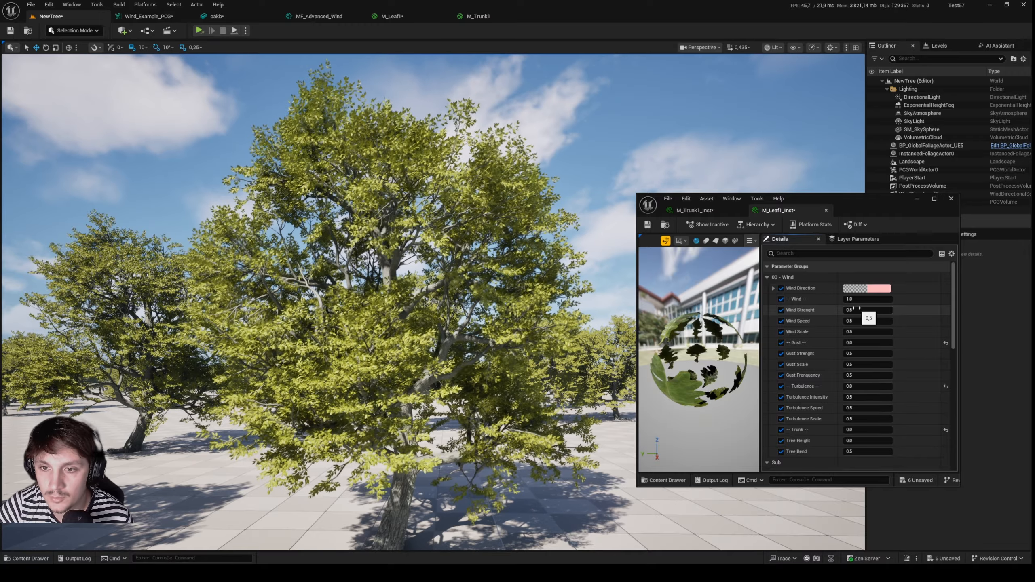
pyautogui.write('0')
pyautogui.press('Return')
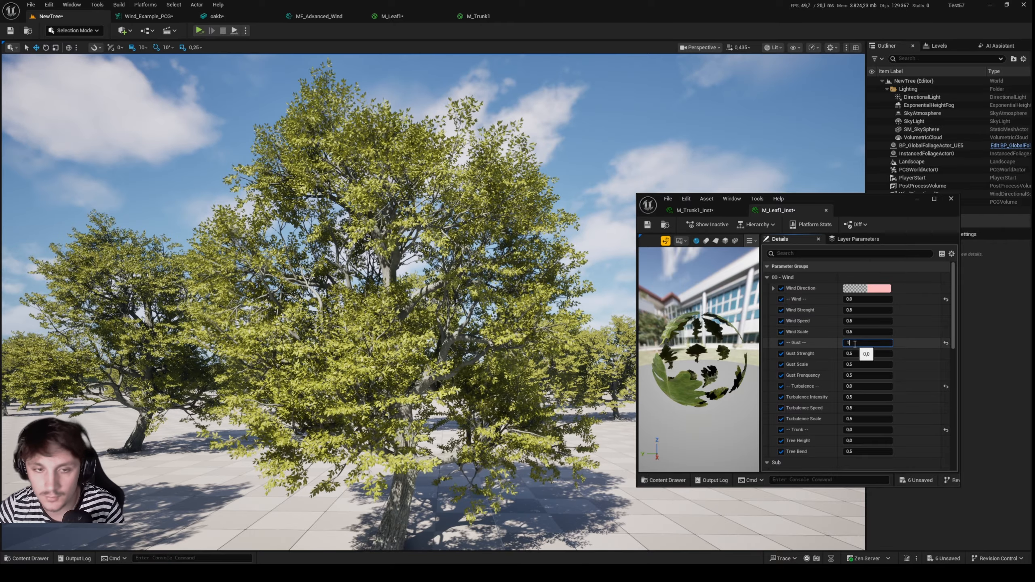
pyautogui.press('Return')
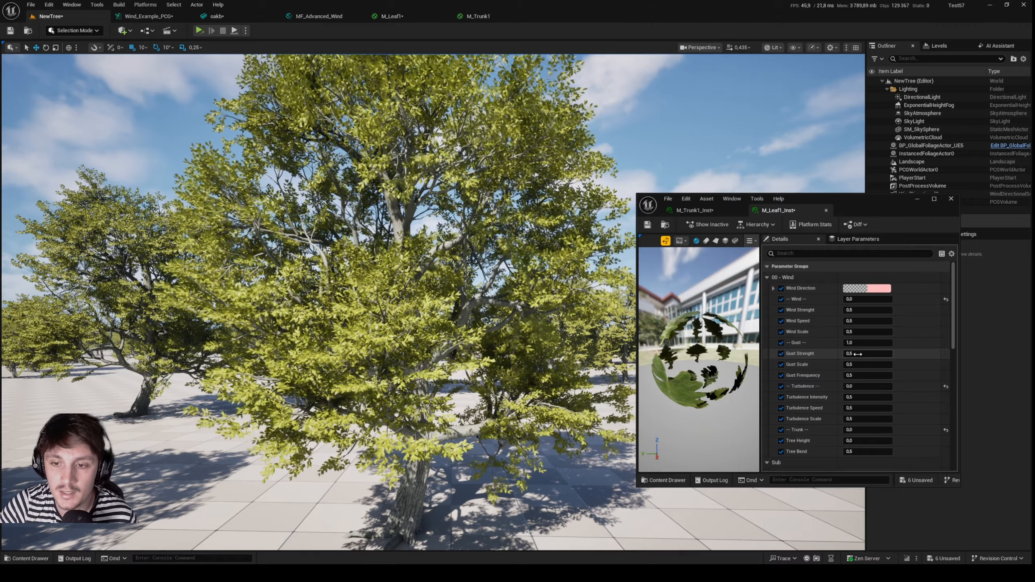
# Try a stronger gust strength on M_Leaf1_Inst and restore the parameter to 0.5.
pyautogui.moveTo(857, 354); pyautogui.dragTo(861, 353)
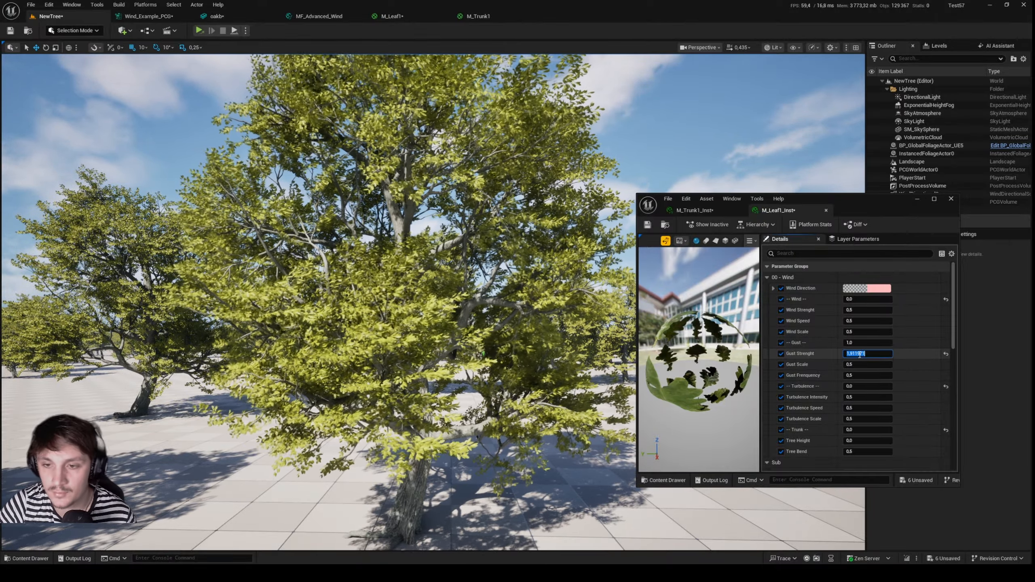
pyautogui.write('0.5')
pyautogui.press('Return')
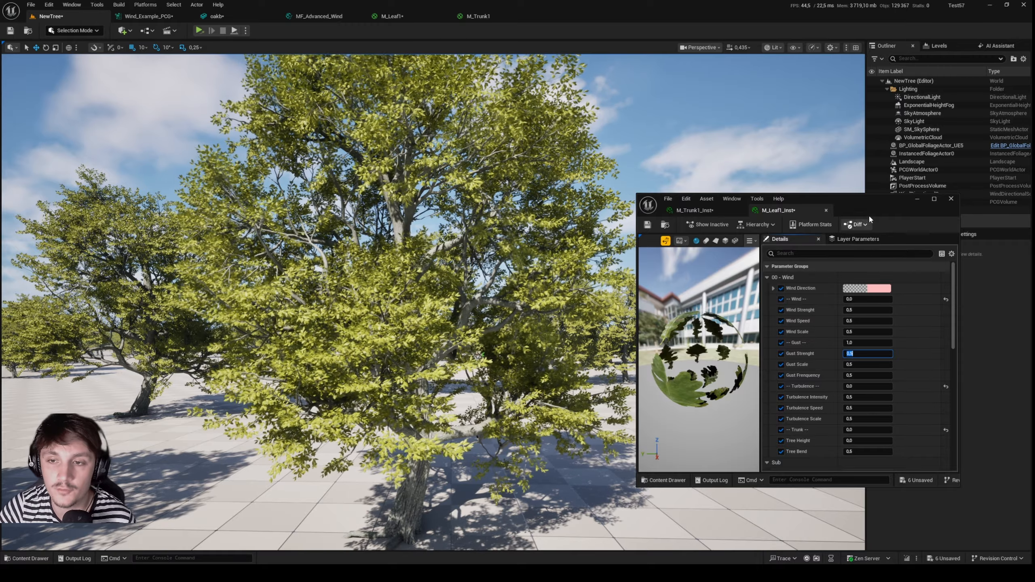
# Move the material instance window clear of the Outliner and review the Wind Direction channels of M_Leaf1_Inst.
pyautogui.moveTo(869, 214); pyautogui.dragTo(787, 171)
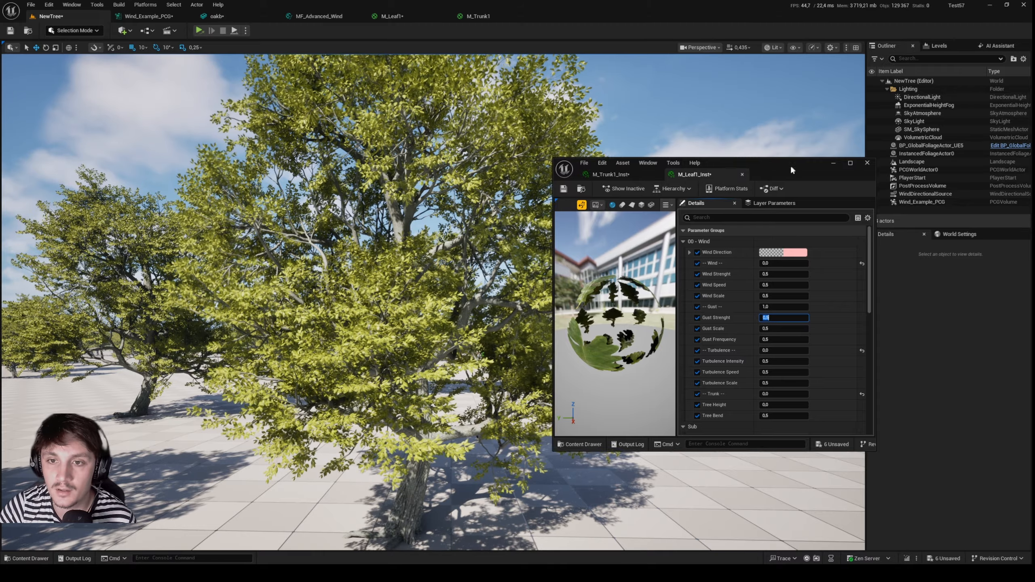
pyautogui.moveTo(790, 164); pyautogui.dragTo(770, 196)
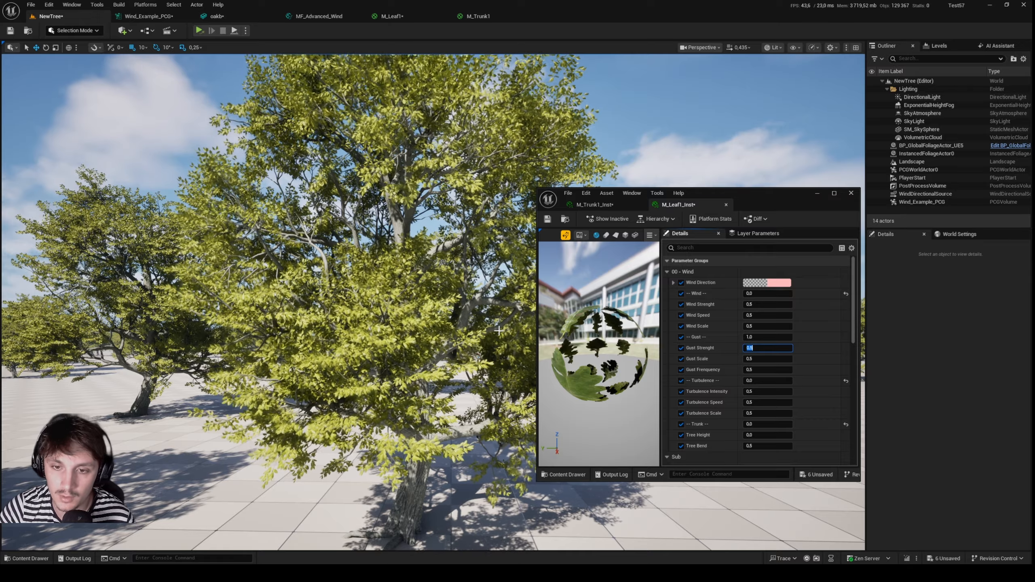
pyautogui.click(674, 282)
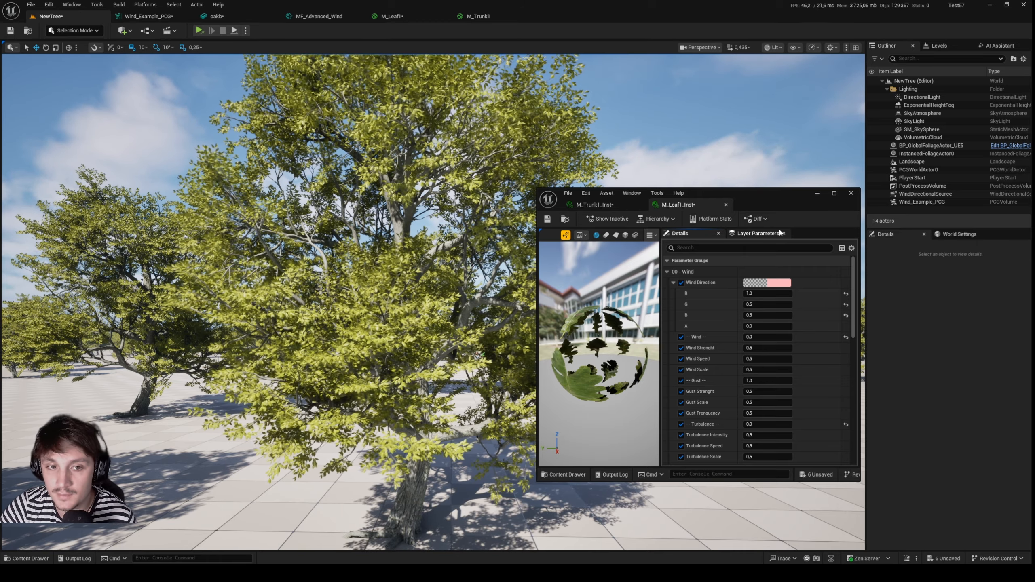
pyautogui.click(672, 282)
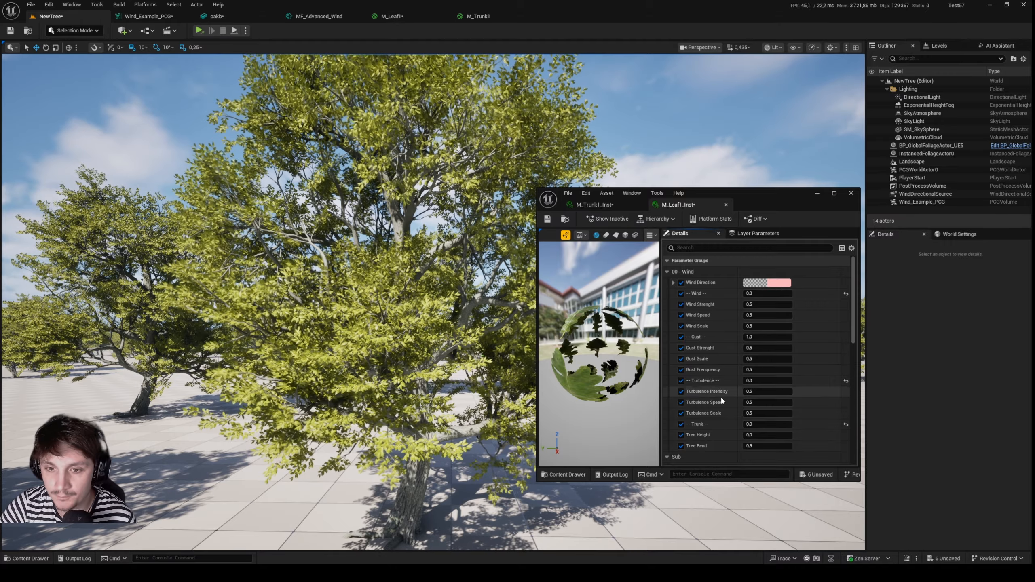
# Set the Gust switch of M_Leaf1_Inst to 0 and its Turbulence switch to 1.
pyautogui.click(754, 338)
pyautogui.write('0')
pyautogui.press('Return')
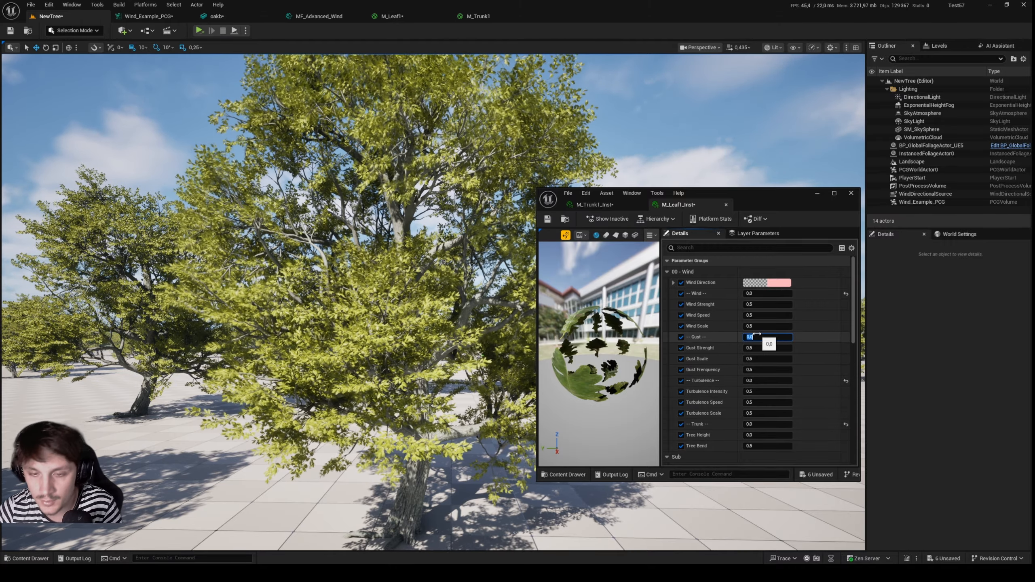
pyautogui.click(749, 381)
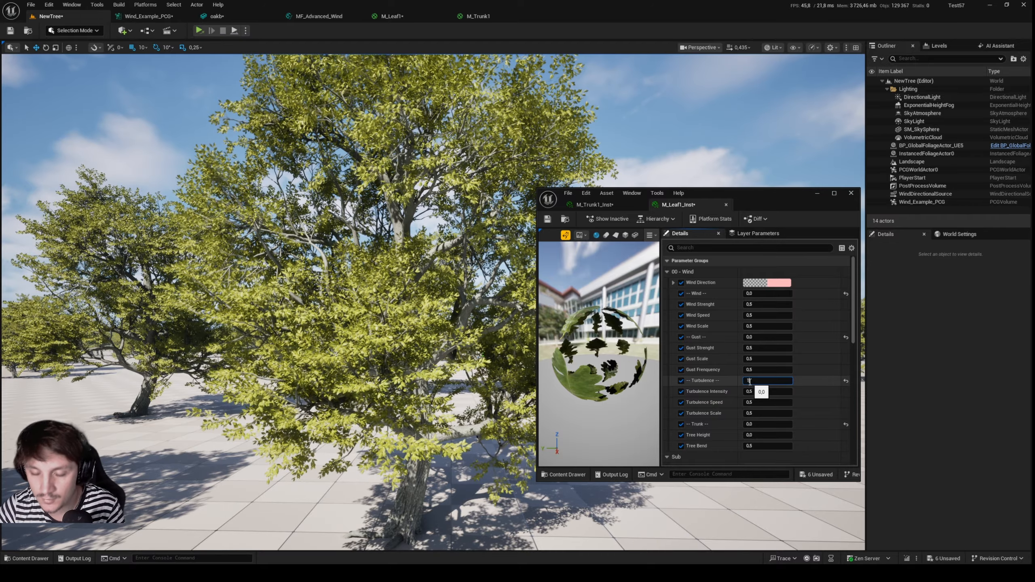
# Examine up close how turbulence moves the leaves on the tree's branches.
pyautogui.press('w')
pyautogui.moveTo(457, 339); pyautogui.dragTo(419, 361, button='right')
pyautogui.scroll(-1, 436, 367)
pyautogui.press('s')
pyautogui.scroll(-5, 432, 383)
pyautogui.press('w')
pyautogui.press('w')
pyautogui.scroll(-2, 422, 363)
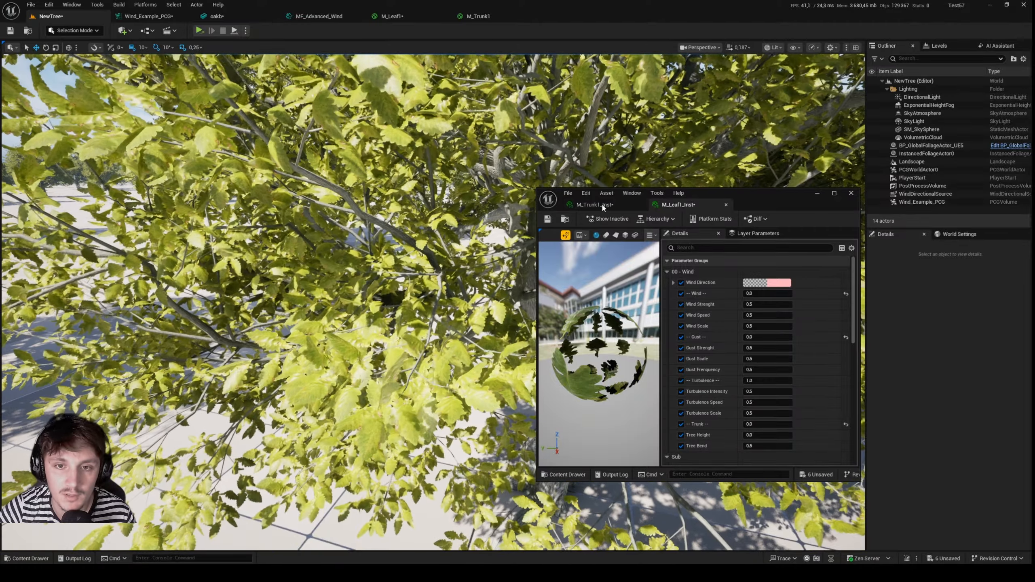
# Check the Turbulence setting in M_Trunk1_Inst, return to M_Leaf1_Inst, and inspect individual leaves at close range.
pyautogui.click(595, 204)
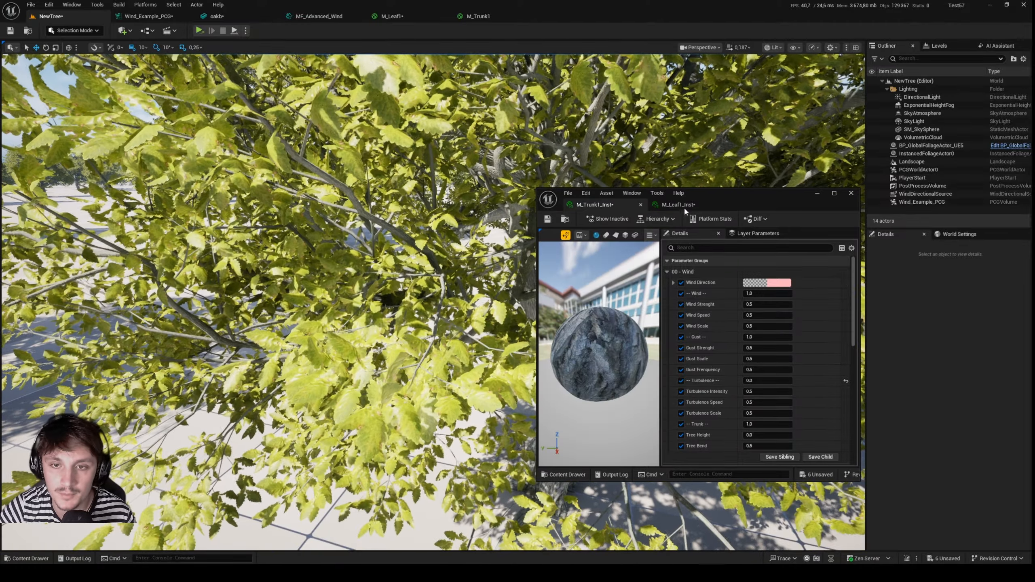
pyautogui.click(684, 205)
pyautogui.press('w')
pyautogui.moveTo(472, 373)
pyautogui.mouseDown(button='right')
pyautogui.moveTo(485, 417)
pyautogui.moveTo(480, 386)
pyautogui.mouseUp(button='right')
pyautogui.scroll(-4, 478, 391)
pyautogui.press('w')
pyautogui.scroll(-5, 484, 416)
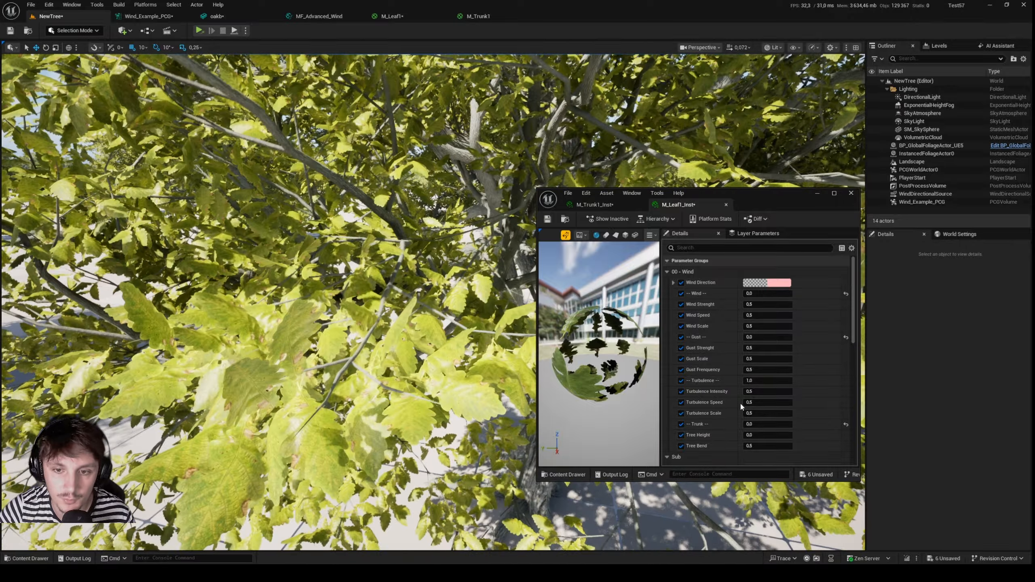
# Set the Turbulence switch of M_Leaf1_Inst to 0.
pyautogui.click(755, 381)
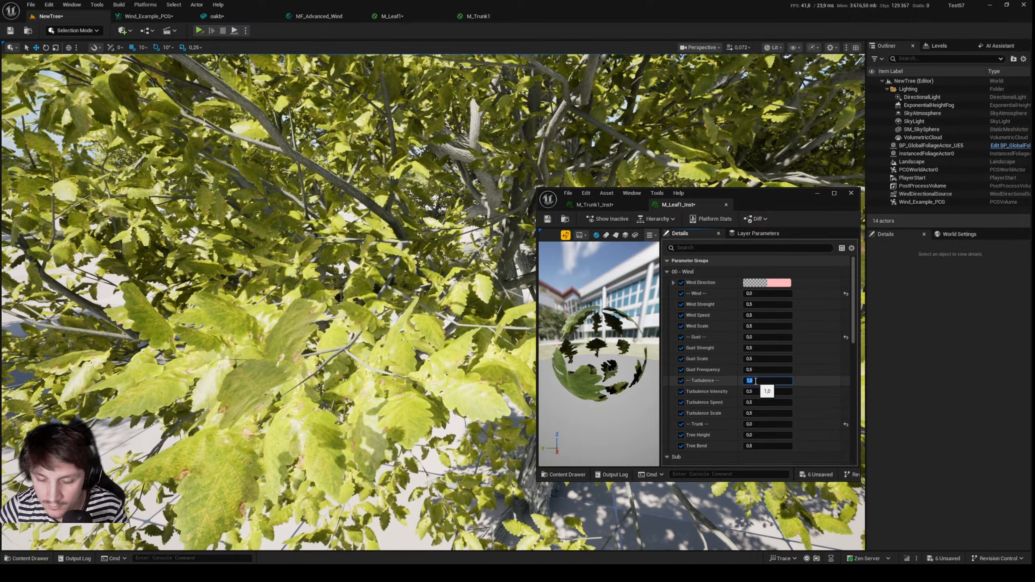
pyautogui.write('0')
pyautogui.press('Return')
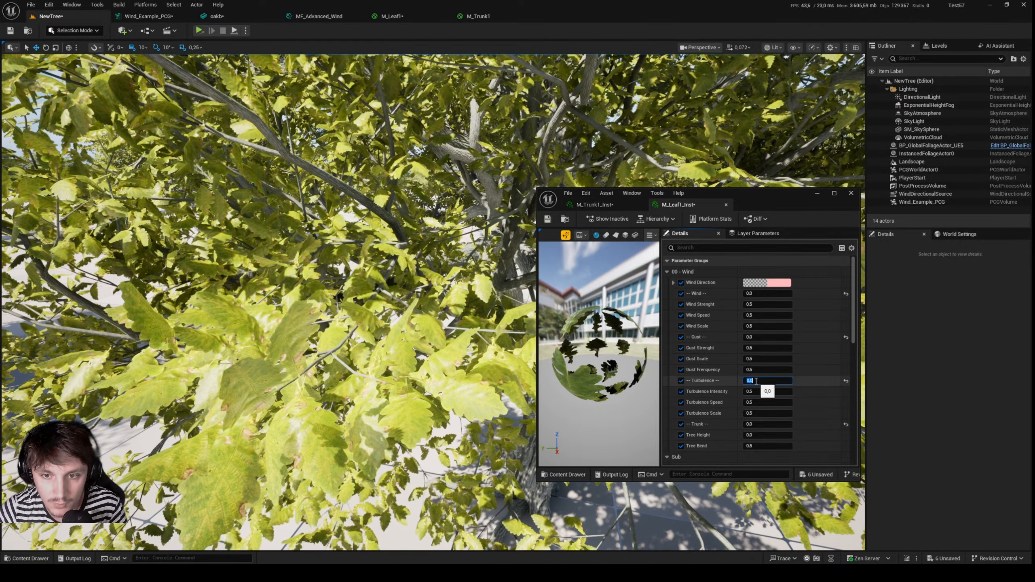